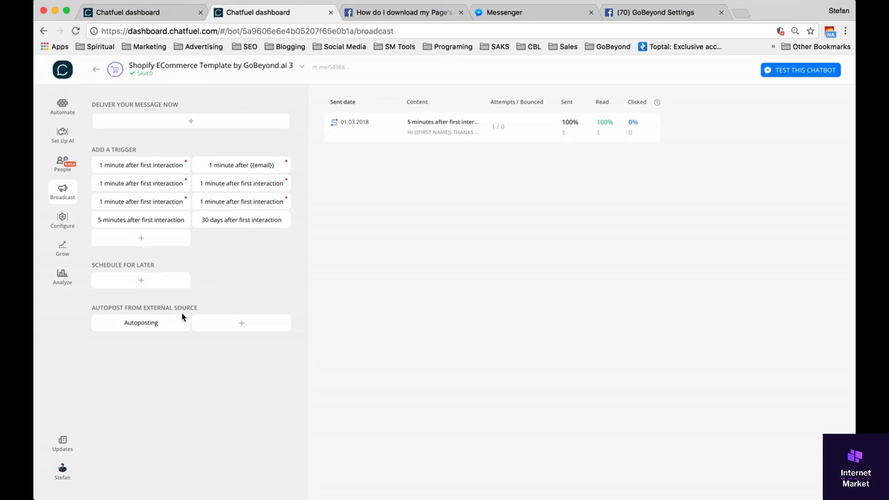
# Step: Add another autopost broadcast from an external source and view the plugins available for its cards
pyautogui.click(241, 326)
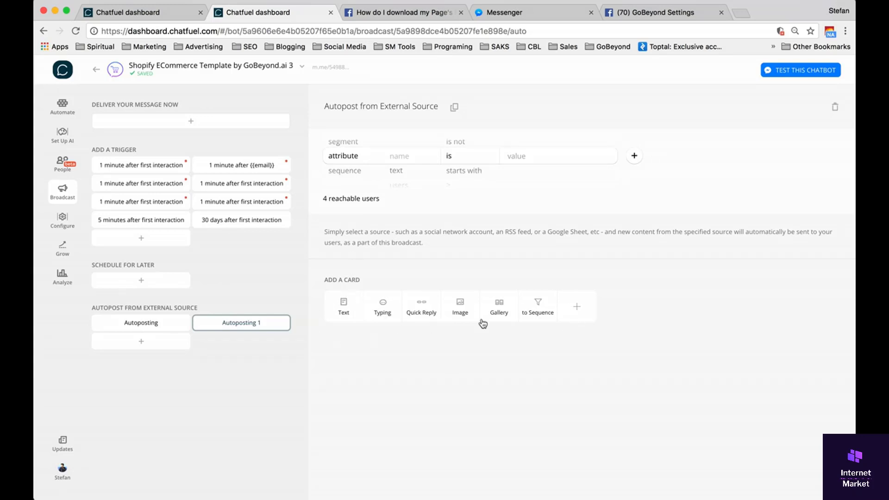
pyautogui.click(581, 311)
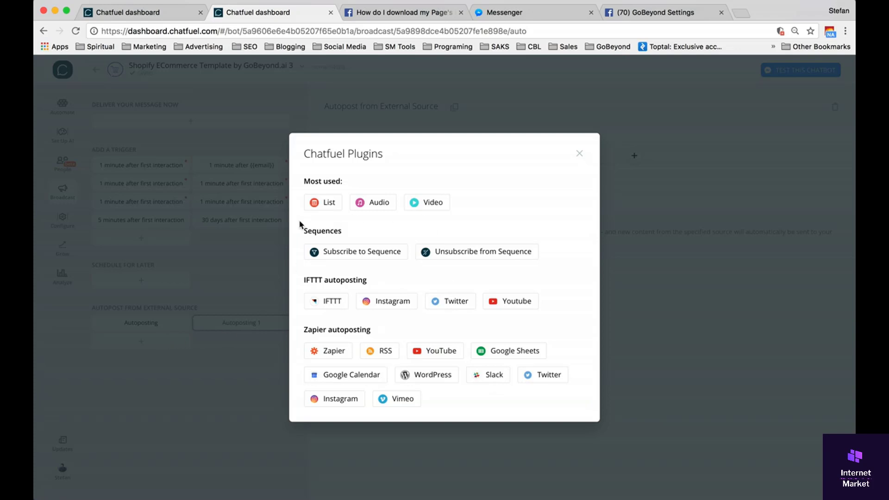
pyautogui.click(579, 154)
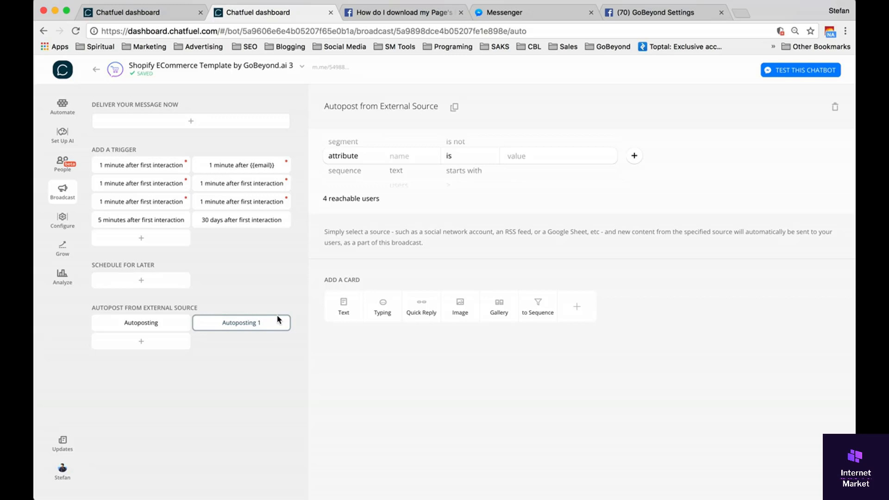
# Step: Create a broadcast for immediate delivery and filter its audience to the Reachable users segment
pyautogui.click(193, 121)
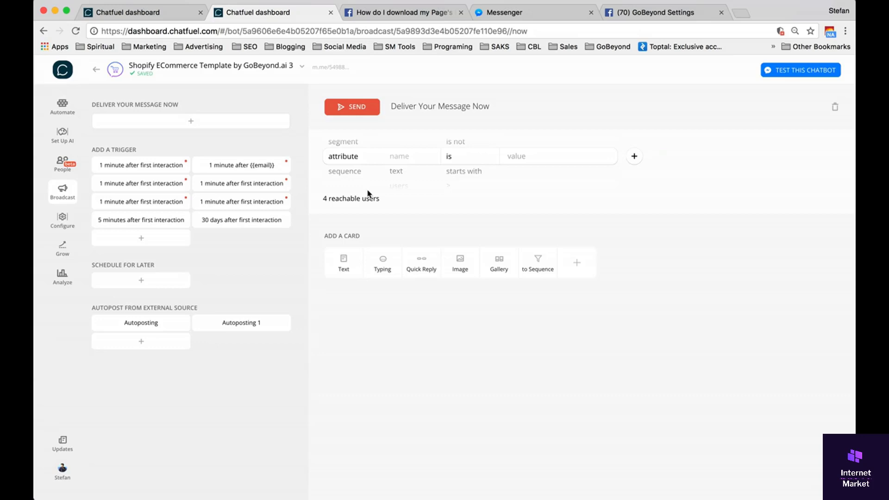
pyautogui.click(343, 144)
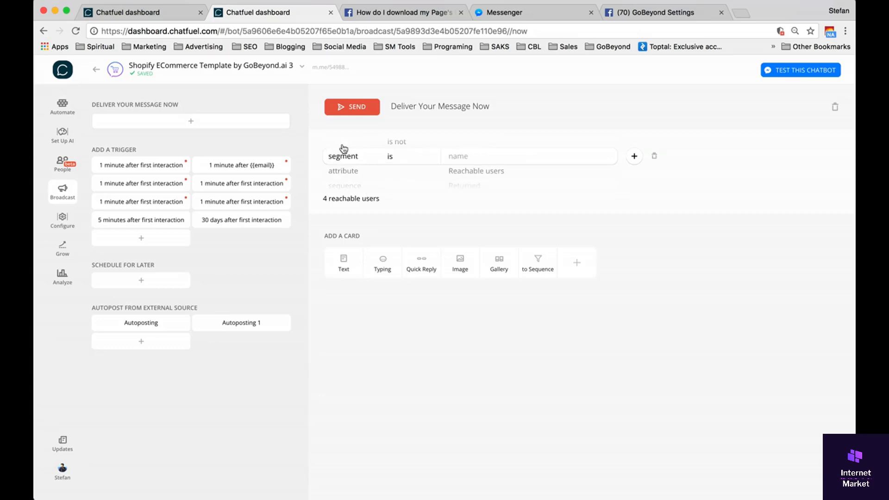
pyautogui.click(497, 174)
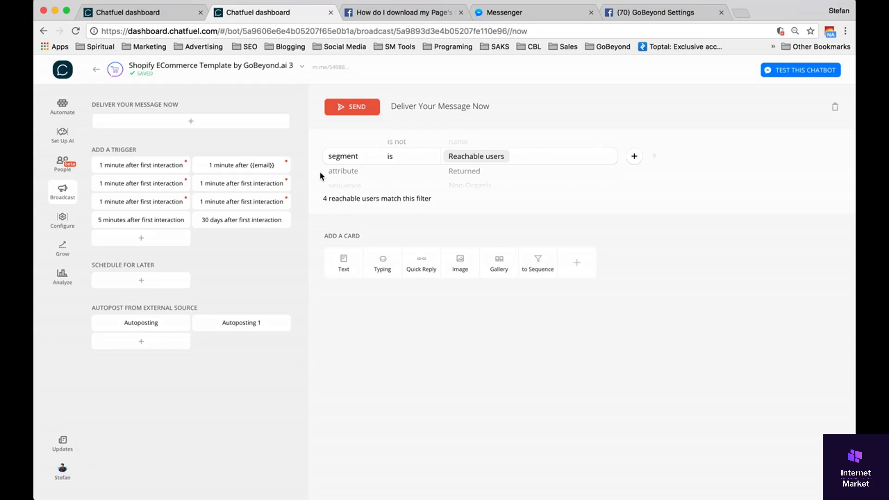
pyautogui.click(469, 177)
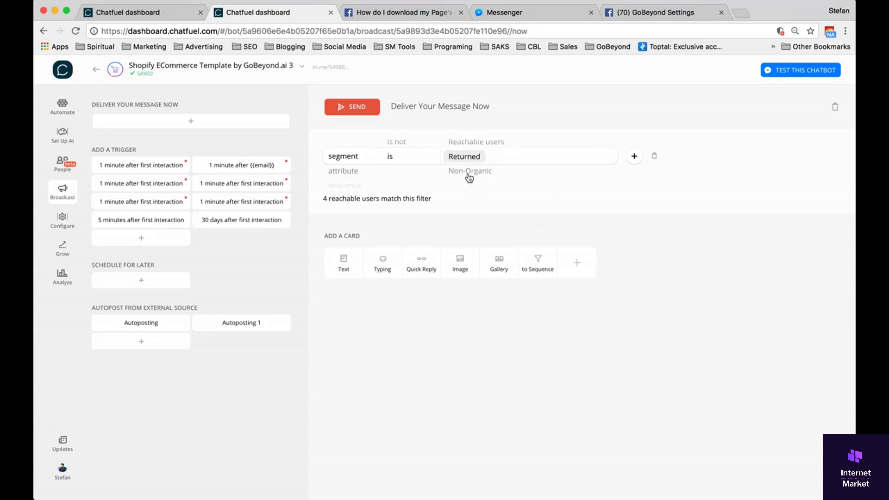
pyautogui.click(469, 174)
pyautogui.click(468, 144)
pyautogui.click(469, 147)
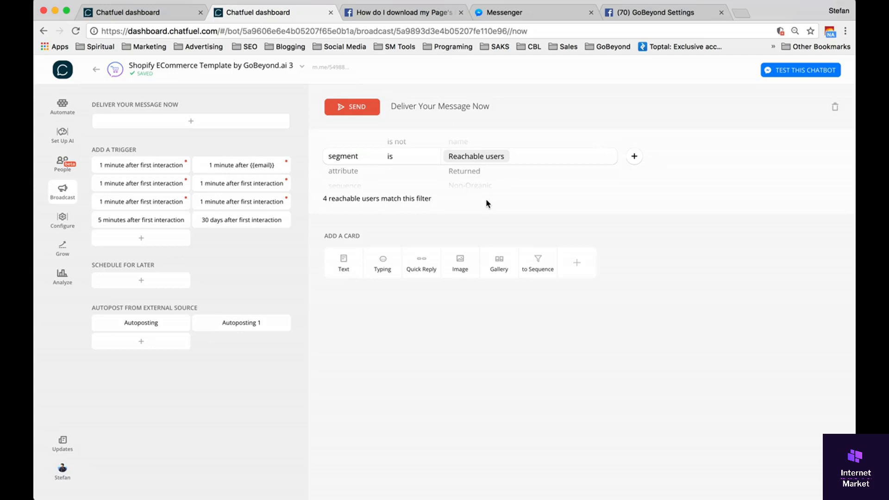
# Step: Change the broadcast's audience filter to the attribute Kitty Love or Hate is "I love it!"
pyautogui.click(343, 172)
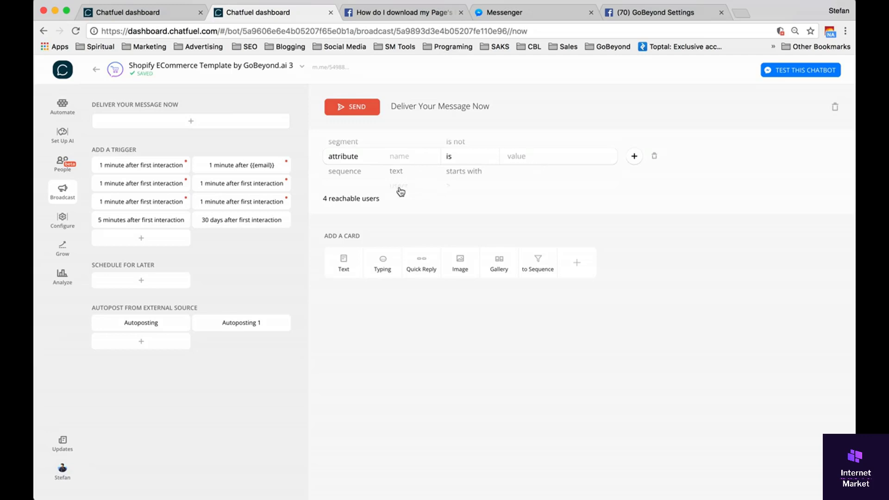
pyautogui.click(399, 186)
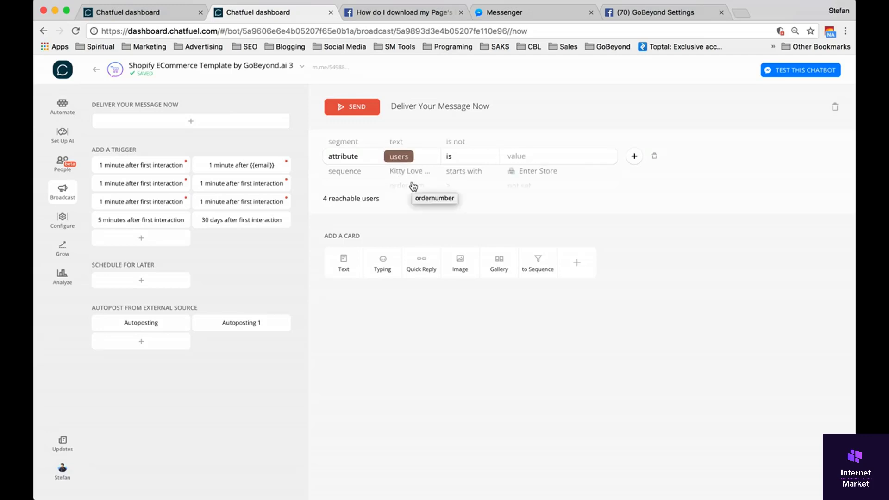
pyautogui.click(413, 186)
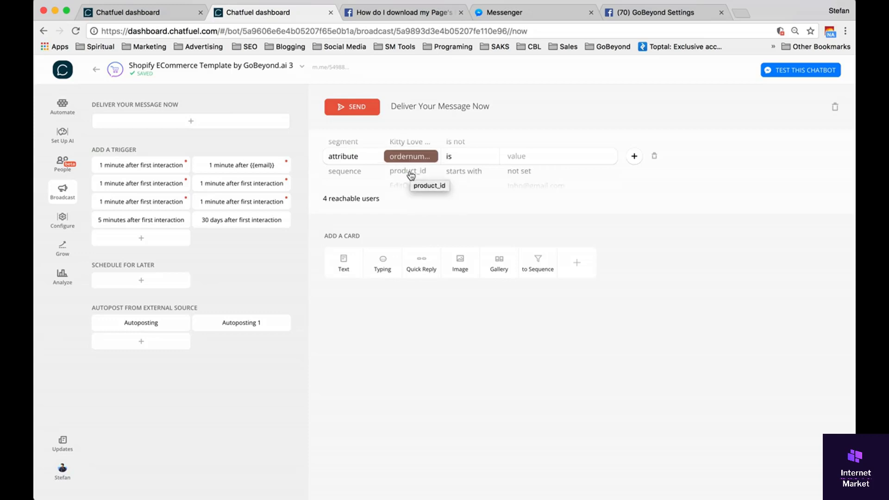
pyautogui.click(412, 172)
pyautogui.click(406, 171)
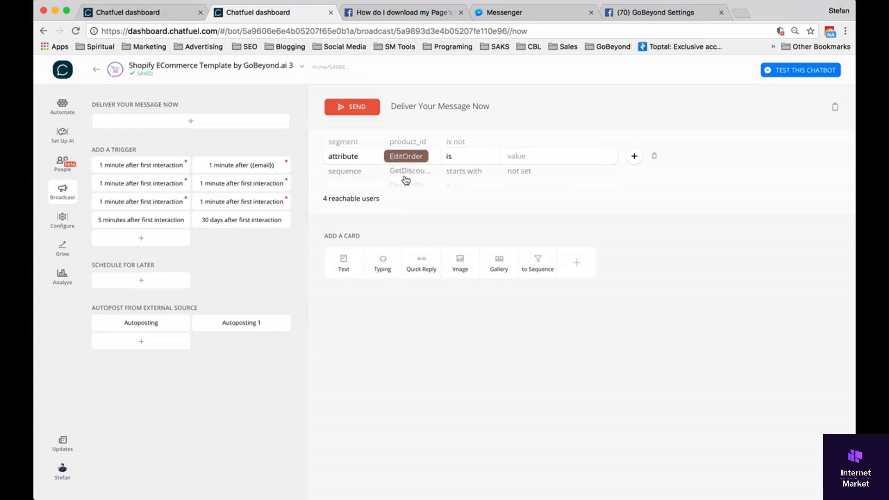
pyautogui.click(406, 145)
pyautogui.click(405, 144)
pyautogui.click(404, 147)
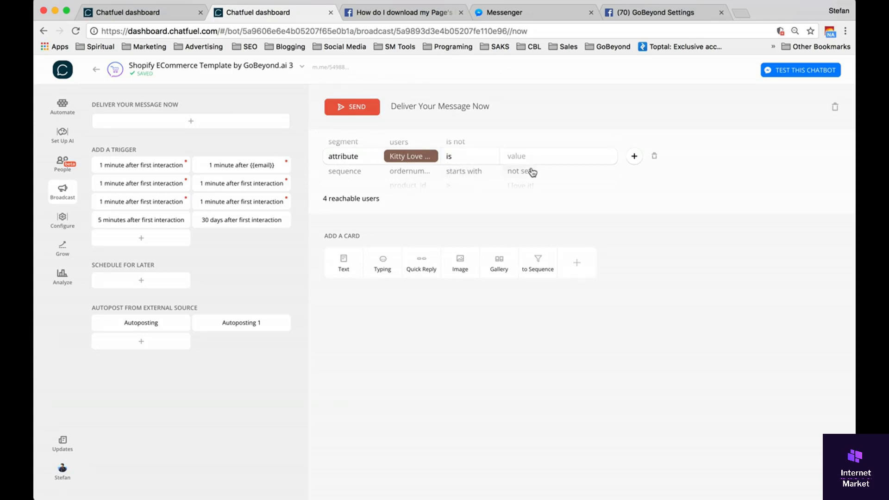
pyautogui.scroll(-2, 532, 172)
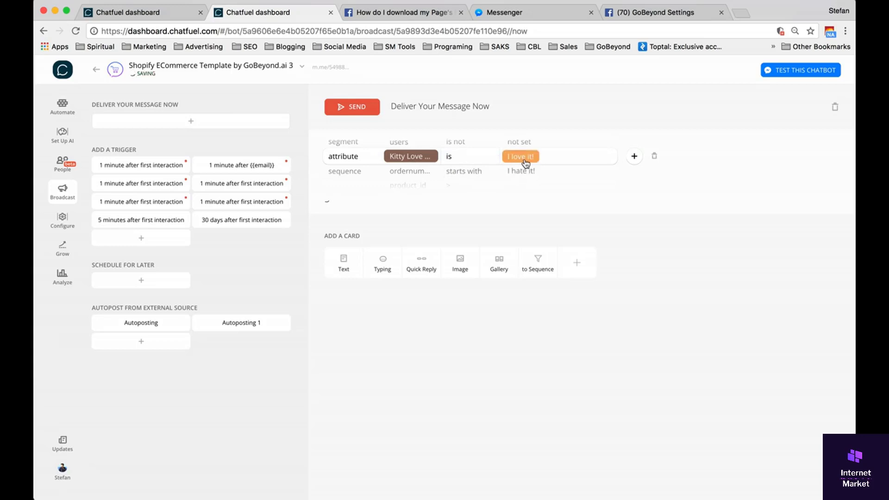
# Step: Add a text card reading "We love kitty too!" and send the broadcast
pyautogui.click(343, 265)
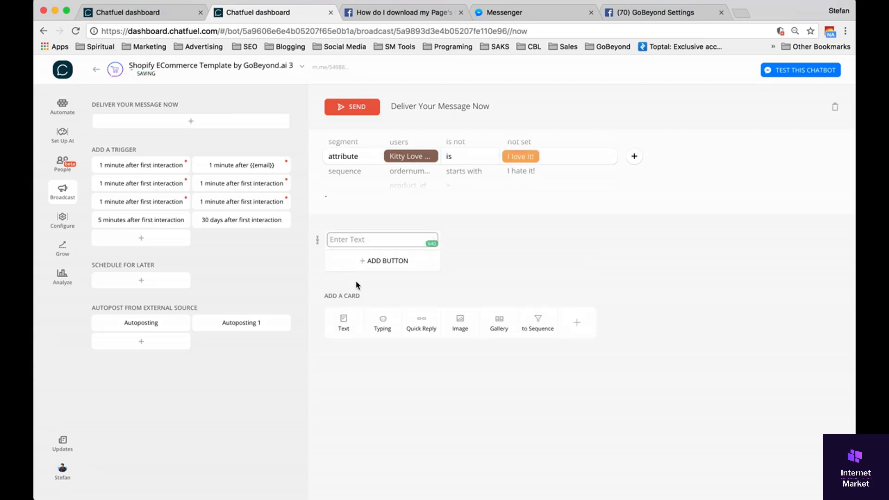
pyautogui.write('We love')
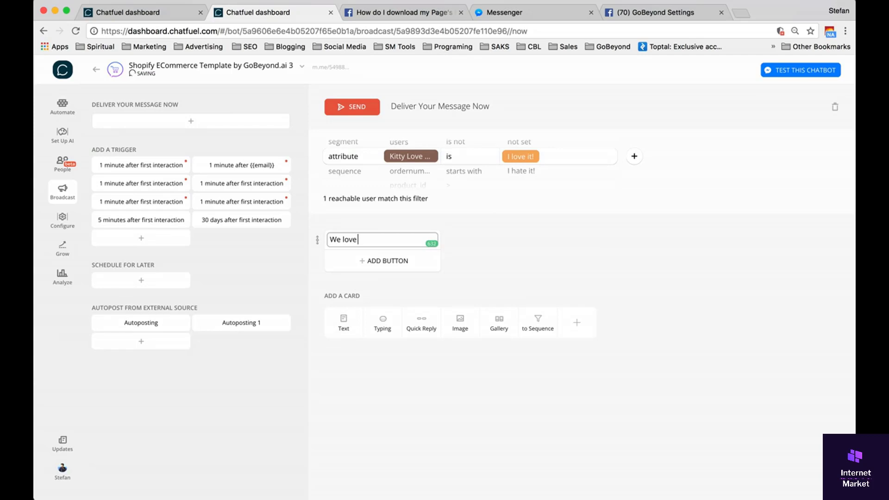
pyautogui.write(' kig')
pyautogui.press('BackSpace')
pyautogui.press('BackSpace')
pyautogui.write('itty too!')
pyautogui.click(354, 114)
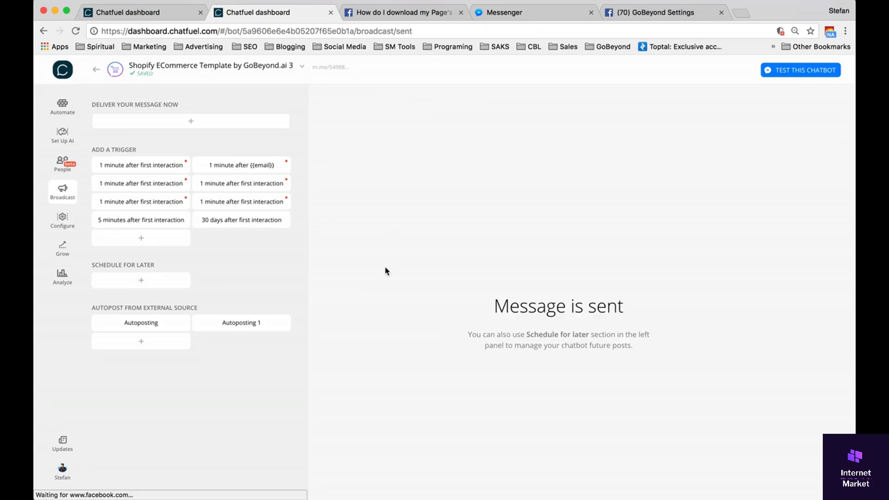
# Step: Close the Facebook help page, check the GoBeyond conversation in Messenger for the broadcast, and return to Chatfuel
pyautogui.click(463, 13)
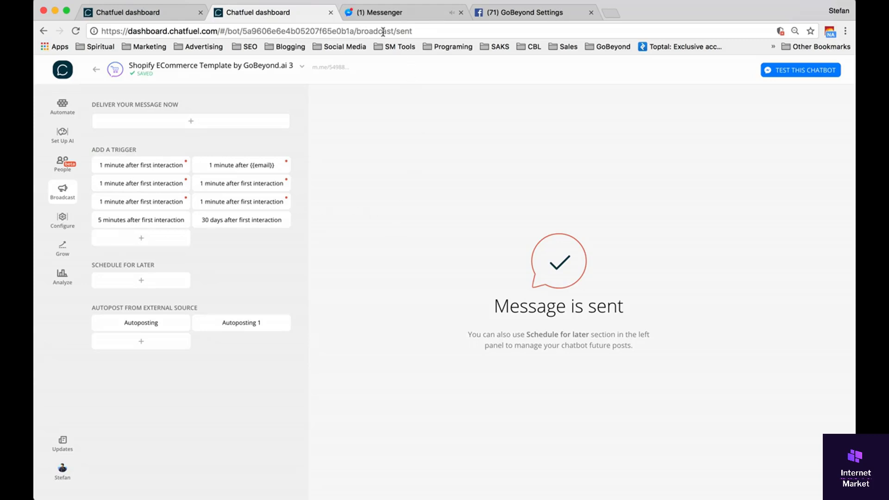
pyautogui.click(380, 13)
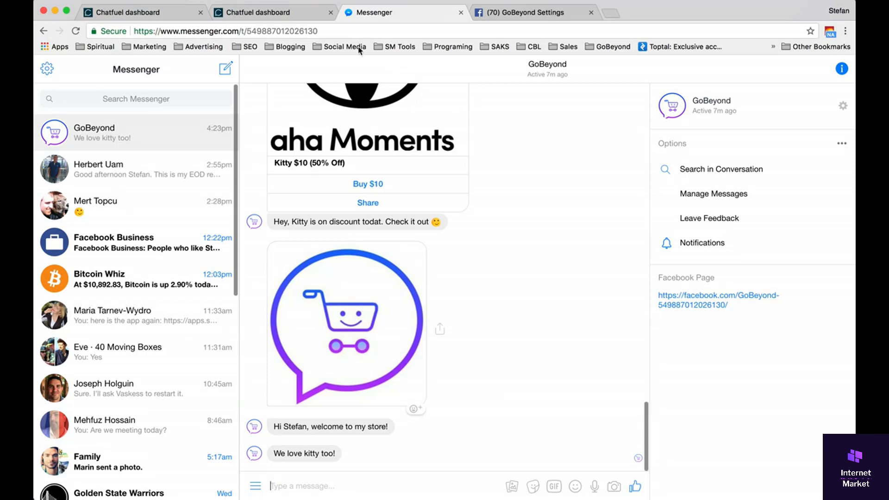
pyautogui.click(260, 13)
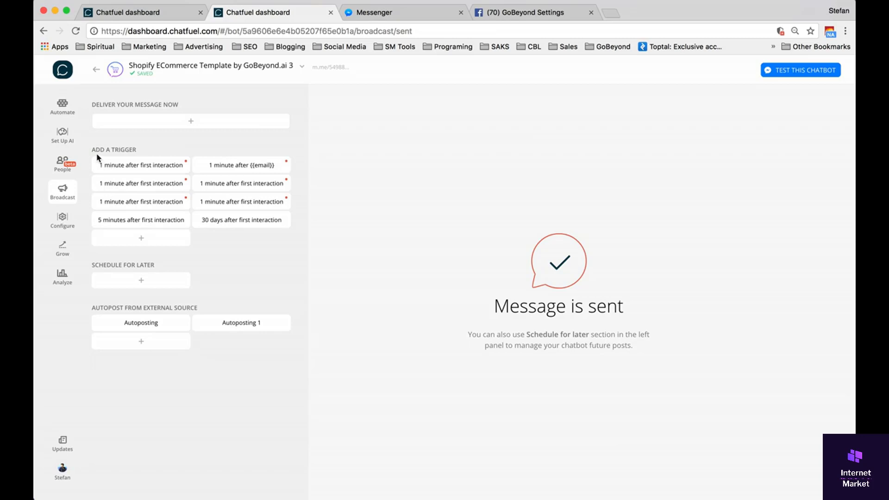
# Step: Add a trigger broadcast that fires after the user attribute Kitty Love or Hate is set to "I love it!"
pyautogui.click(135, 238)
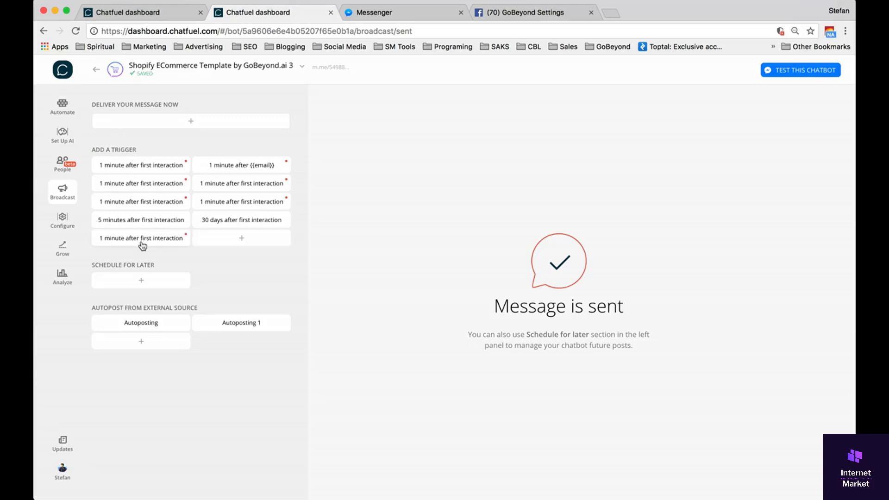
pyautogui.click(153, 242)
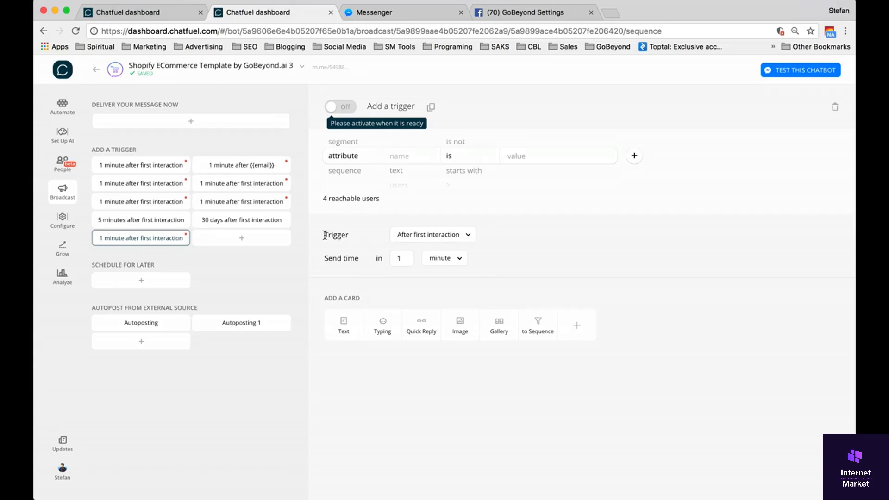
pyautogui.click(448, 235)
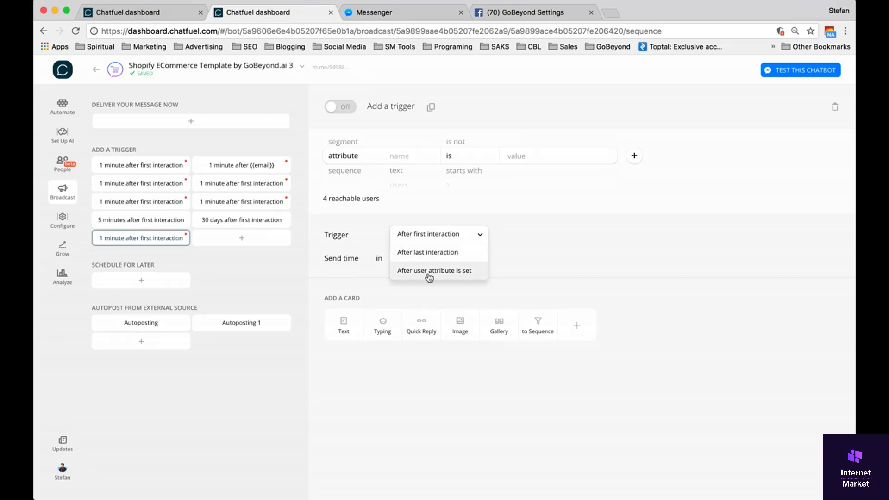
pyautogui.click(429, 272)
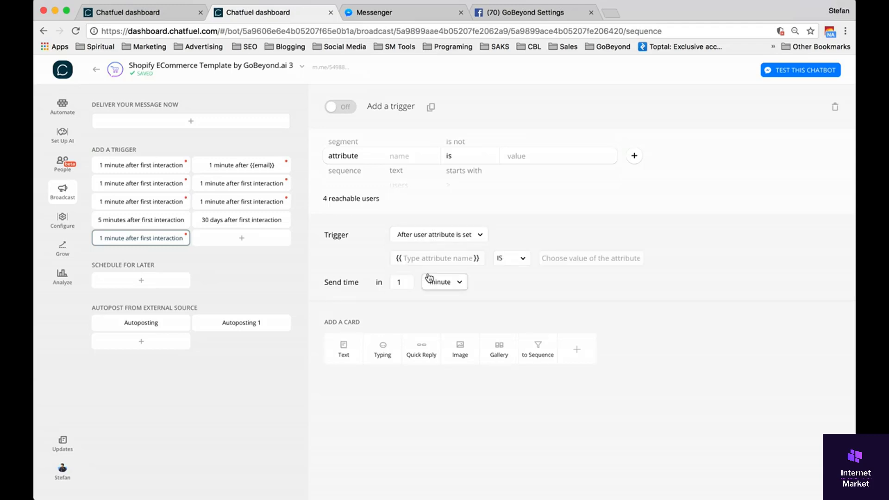
pyautogui.click(438, 258)
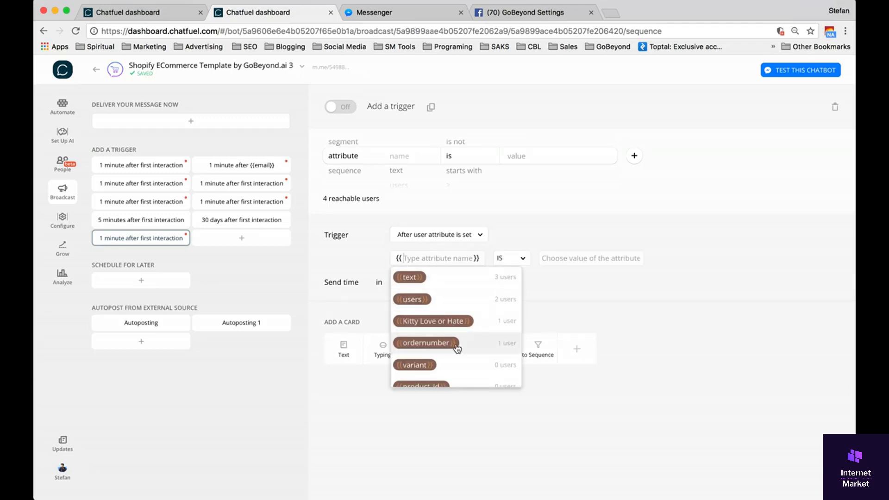
pyautogui.click(461, 320)
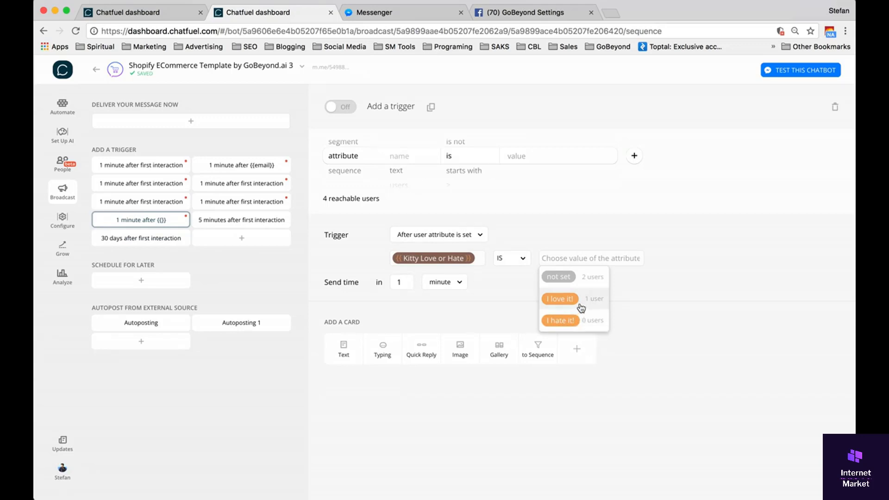
pyautogui.click(577, 302)
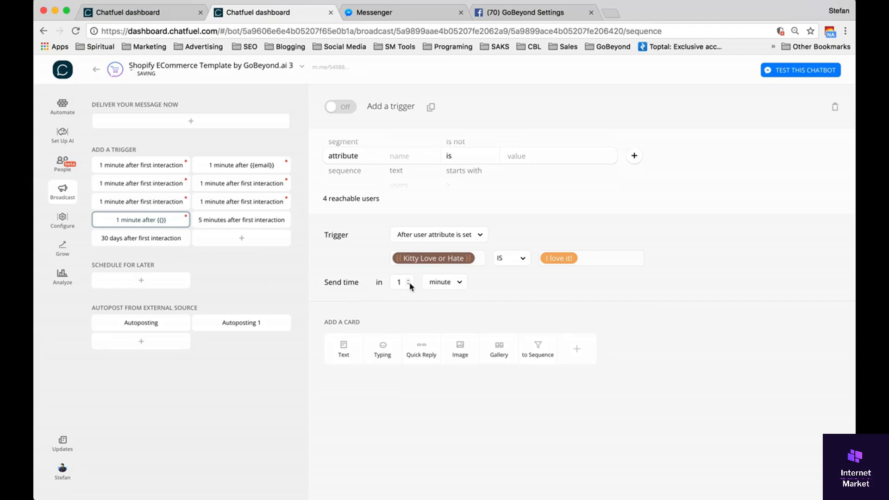
# Step: Set the trigger's send time to 1 day, keeping the user's timezone
pyautogui.click(444, 283)
pyautogui.click(449, 298)
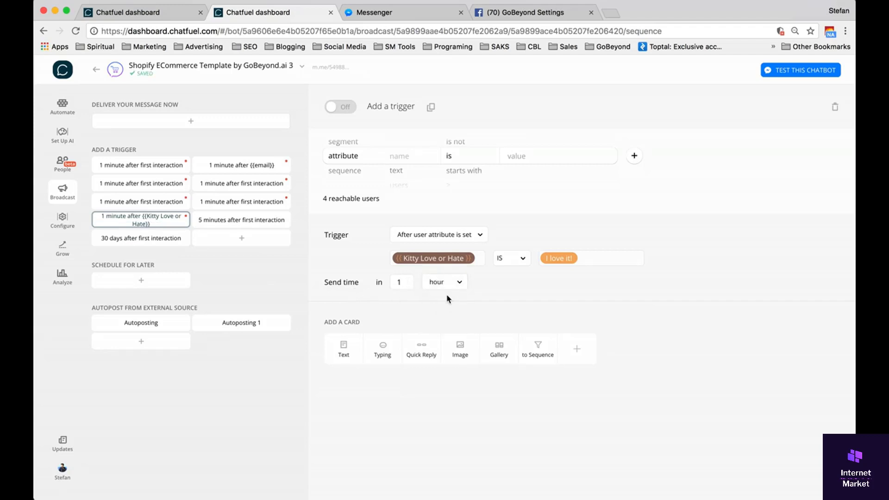
pyautogui.click(459, 287)
pyautogui.click(451, 319)
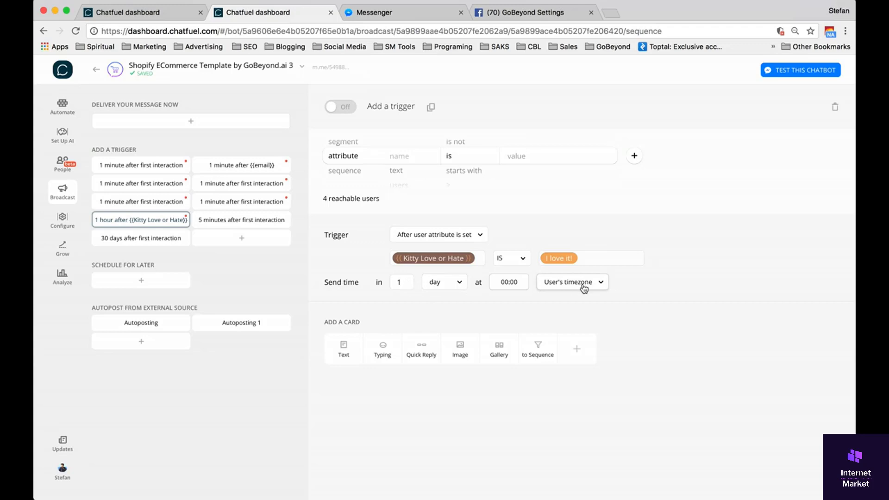
pyautogui.click(584, 288)
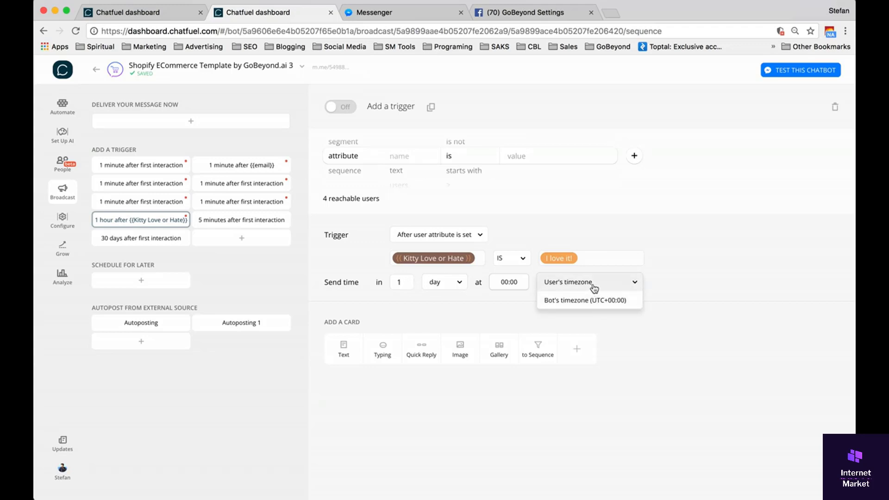
pyautogui.click(593, 286)
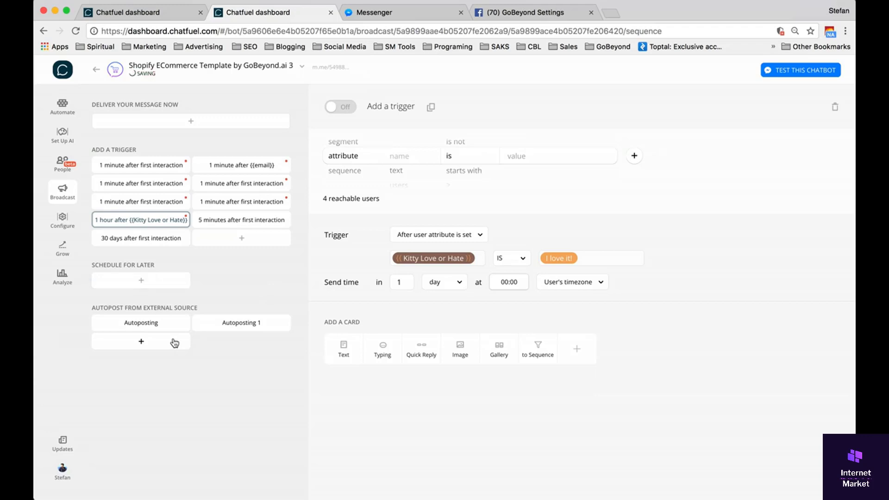
# Step: Add a scheduled broadcast and filter its audience to users whose sequence is New sequence 1
pyautogui.click(141, 281)
pyautogui.click(141, 283)
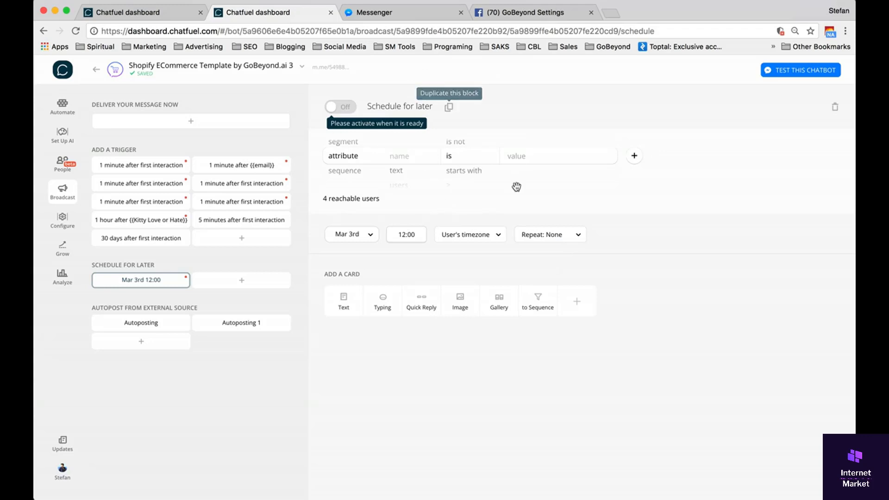
pyautogui.click(347, 143)
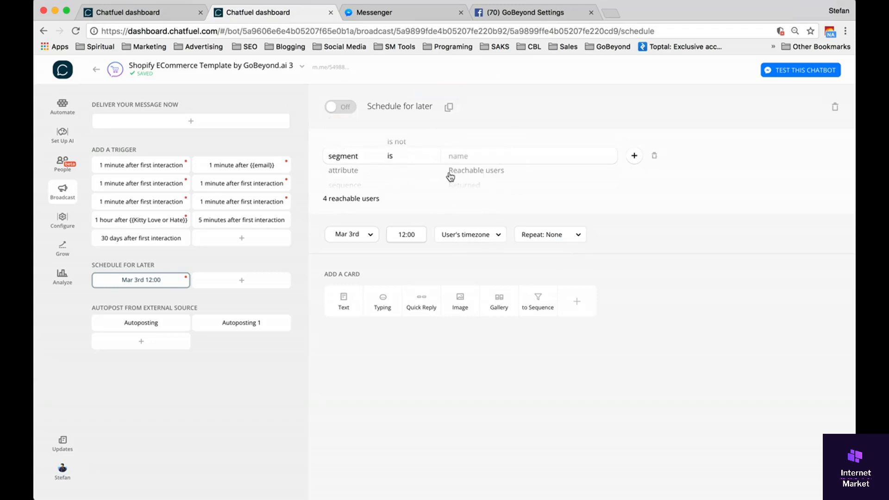
pyautogui.click(355, 173)
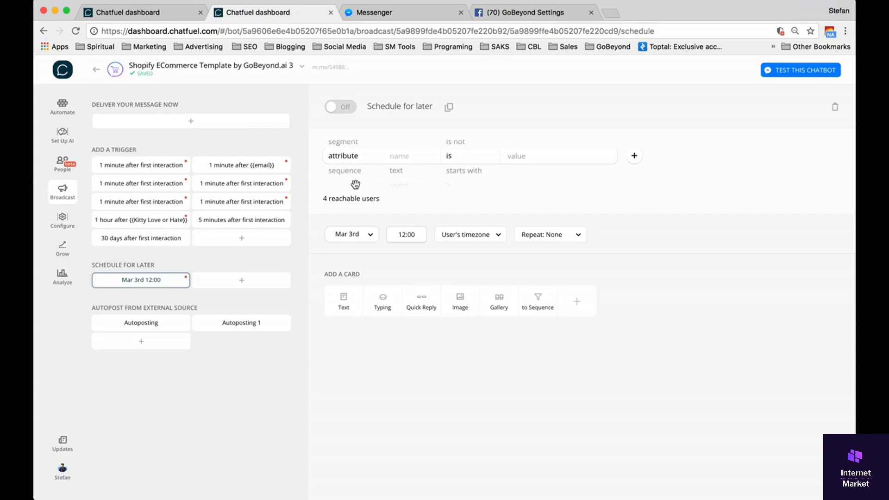
pyautogui.click(351, 171)
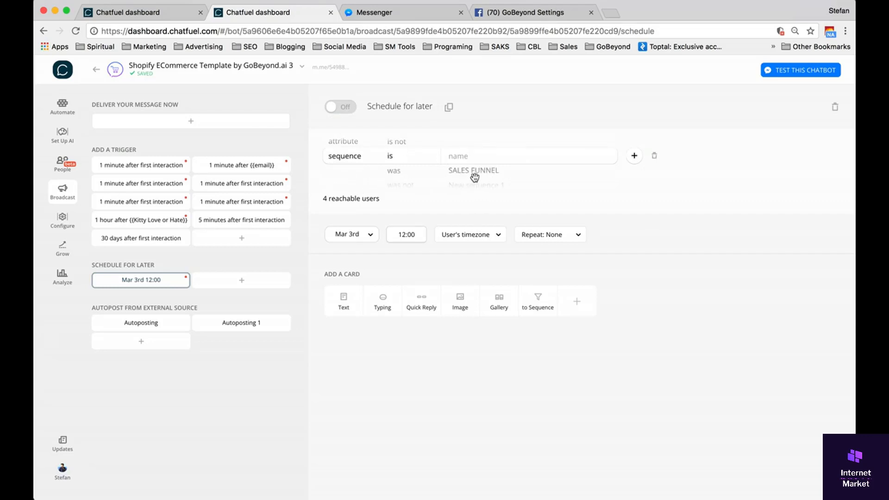
pyautogui.click(473, 171)
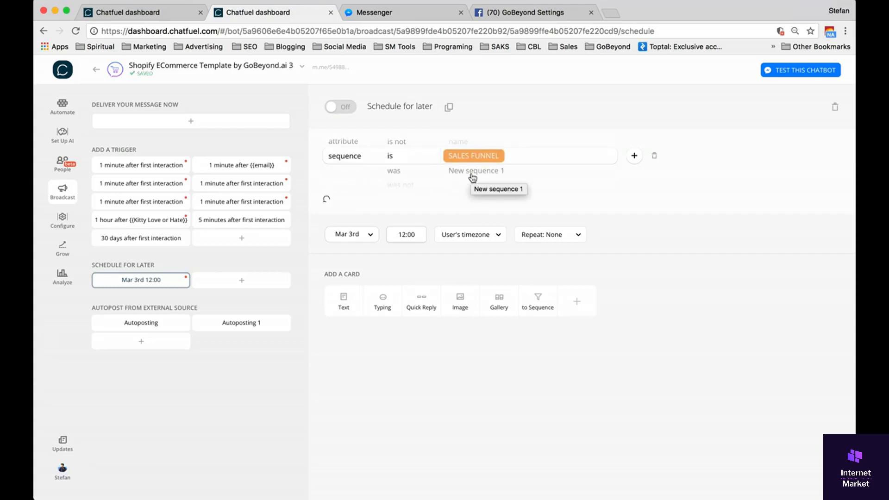
pyautogui.click(472, 173)
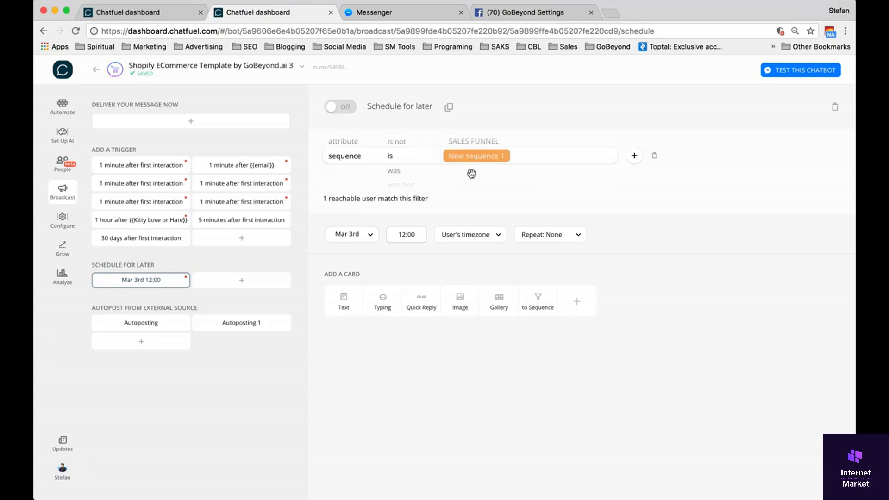